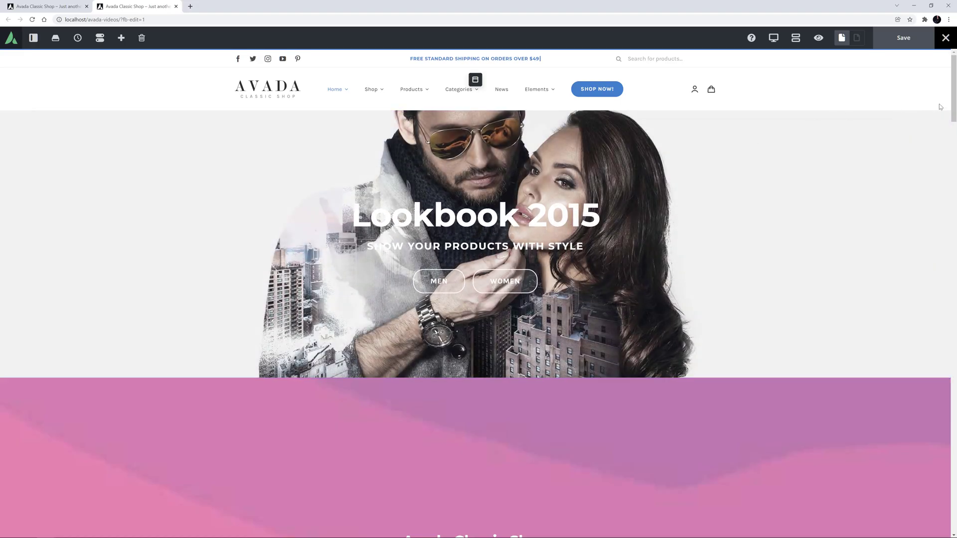
Step: Scroll down to the footer, then back up to the empty Product Categories column beside Featured/Top Rated
scroll(849, 115, down, 10)
scroll(476, 293, down, 20)
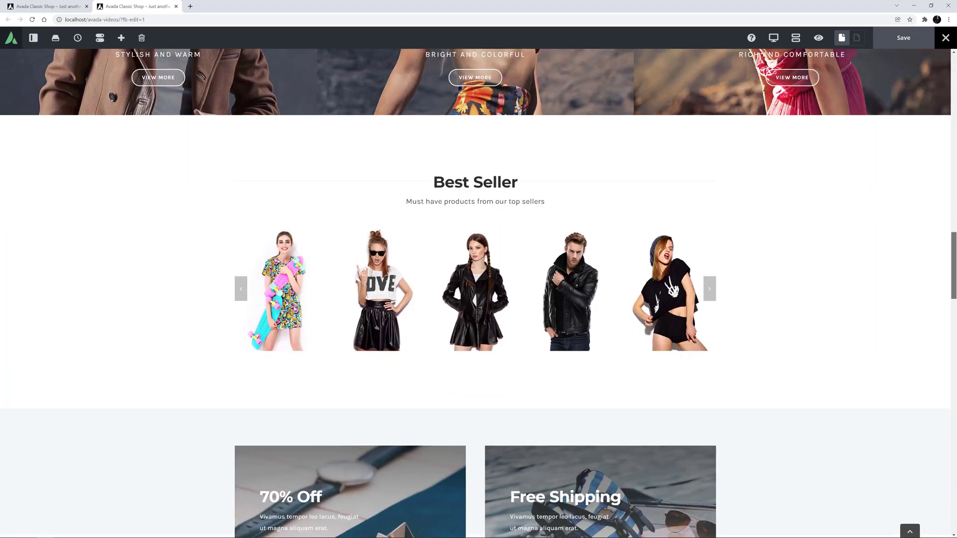
scroll(475, 294, down, 20)
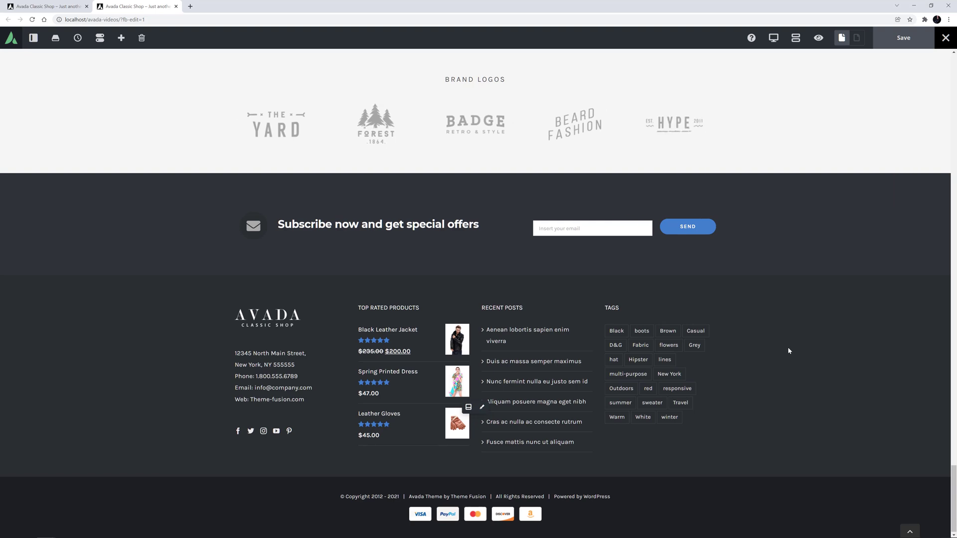
scroll(788, 347, up, 5)
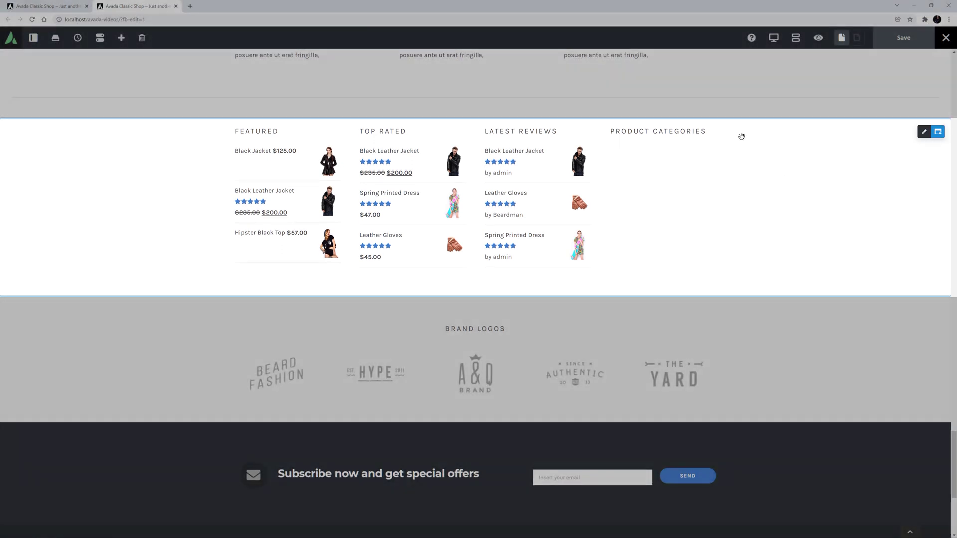
scroll(741, 136, up, 1)
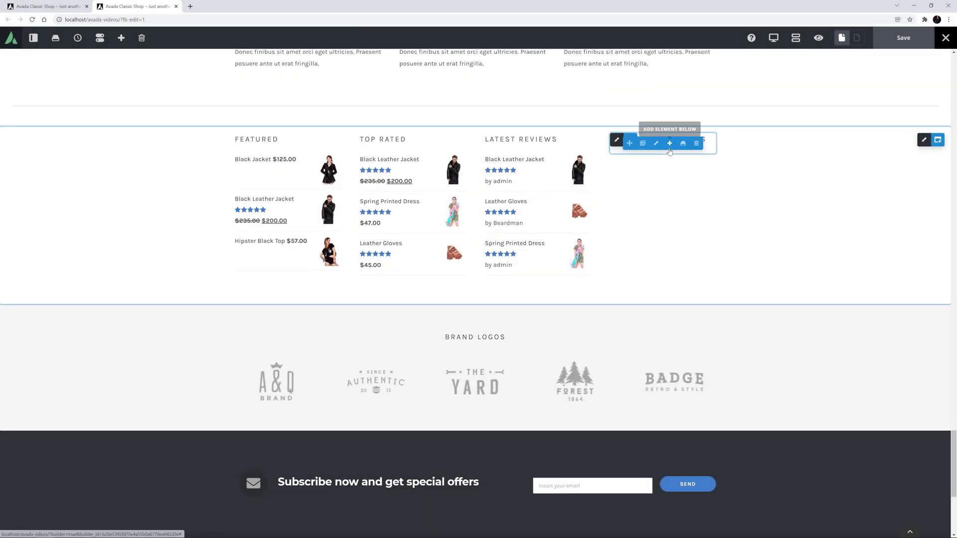
Step: Add a Tag Cloud element to the column using the Product categories taxonomy
click(669, 145)
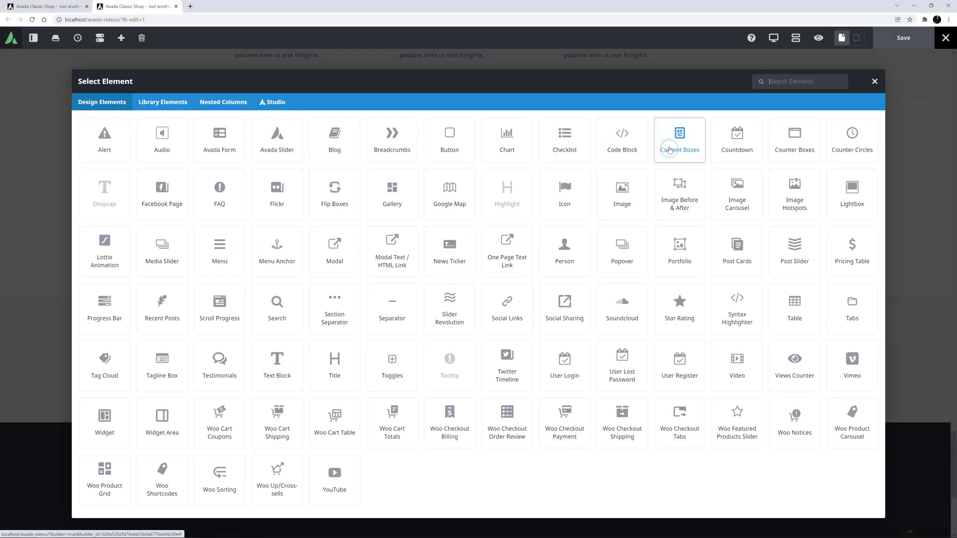
click(98, 375)
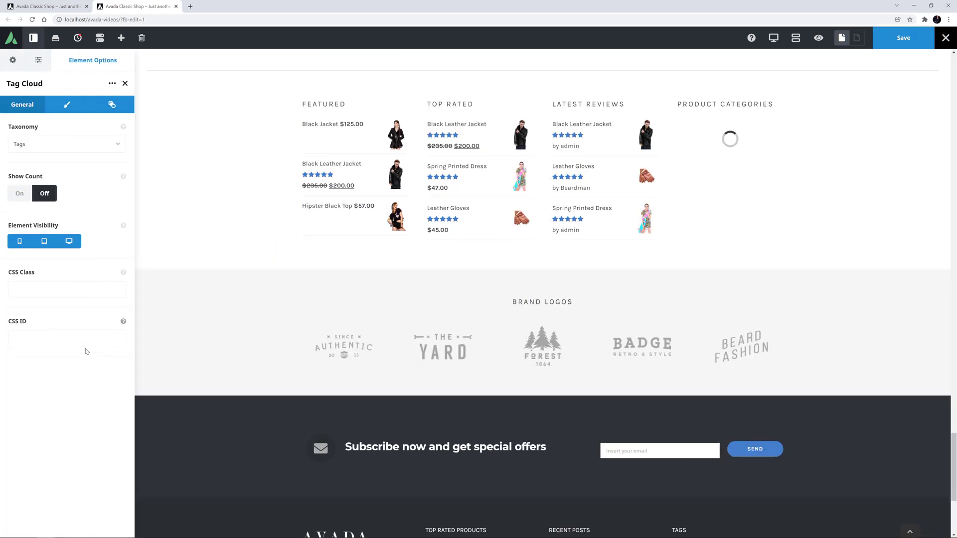
click(118, 145)
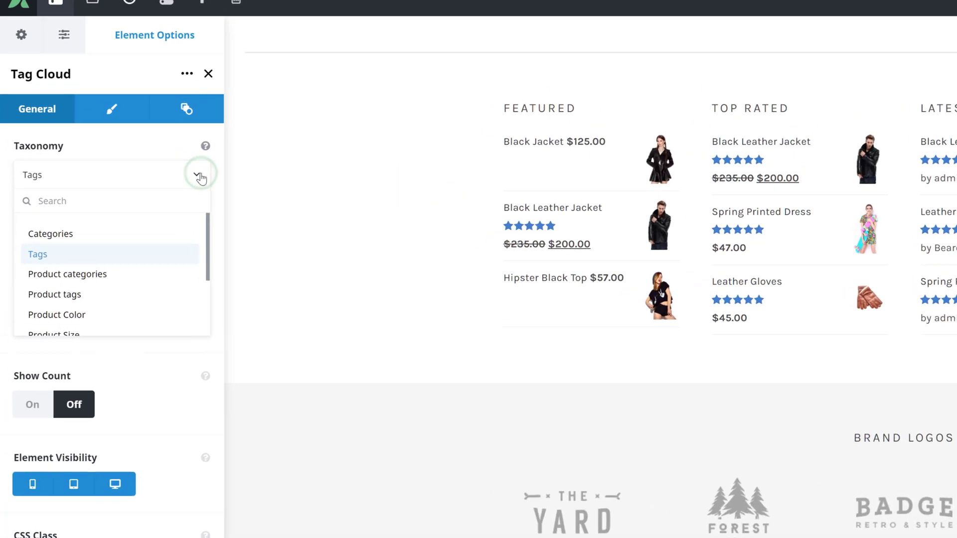
scroll(160, 252, down, 2)
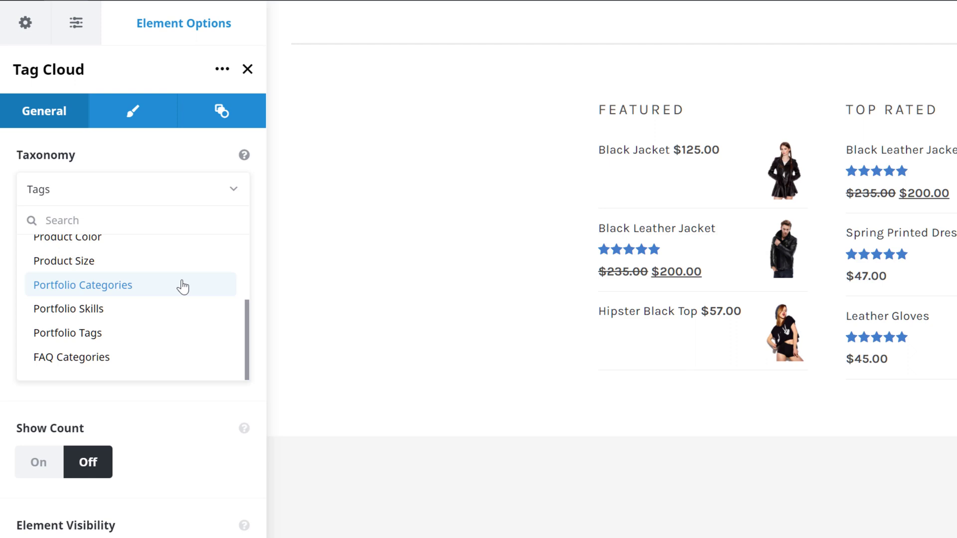
scroll(174, 285, up, 3)
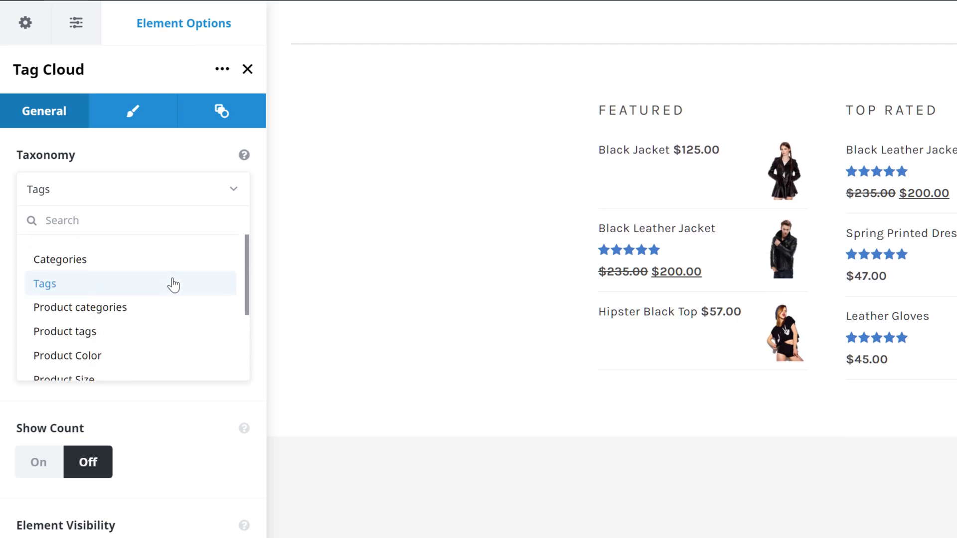
click(89, 309)
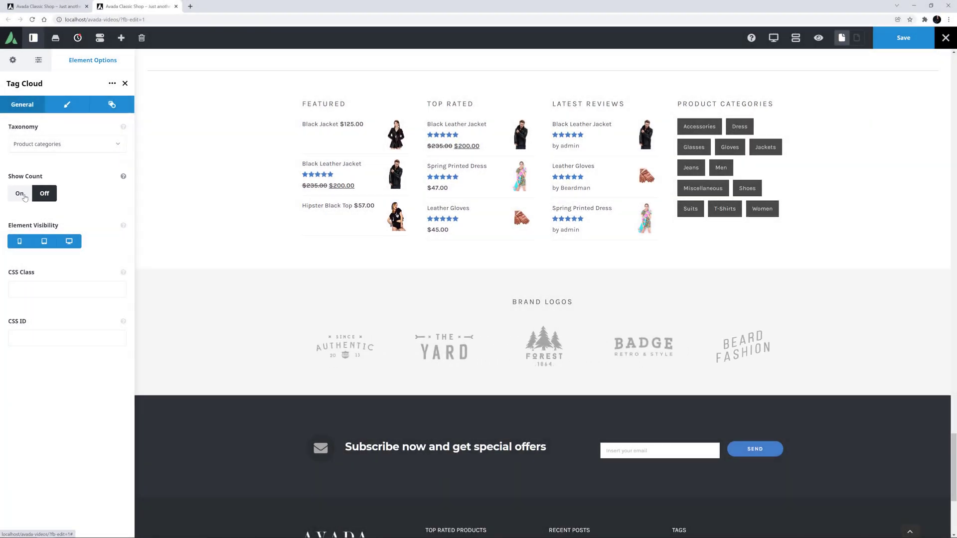
Step: Switch Show Count on and back off so no product counts appear
click(23, 197)
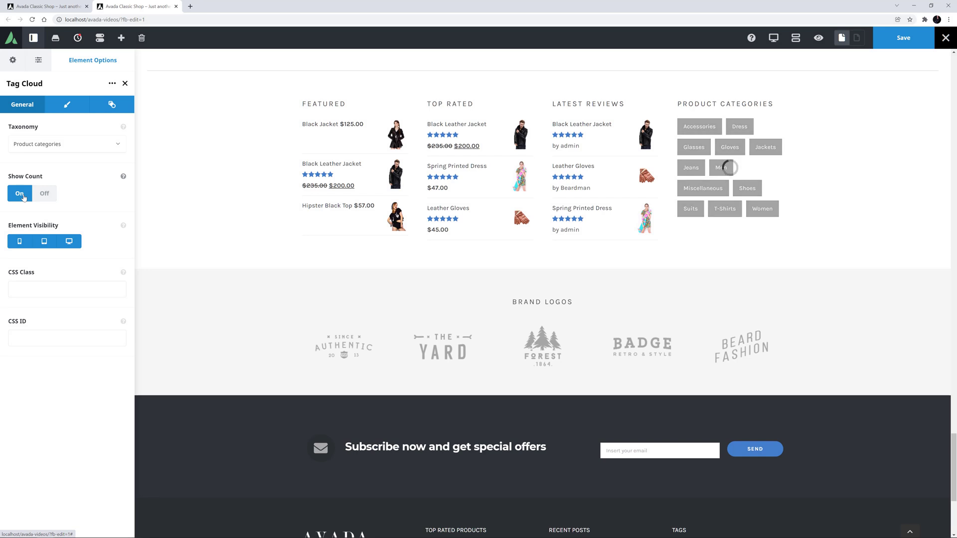
click(39, 198)
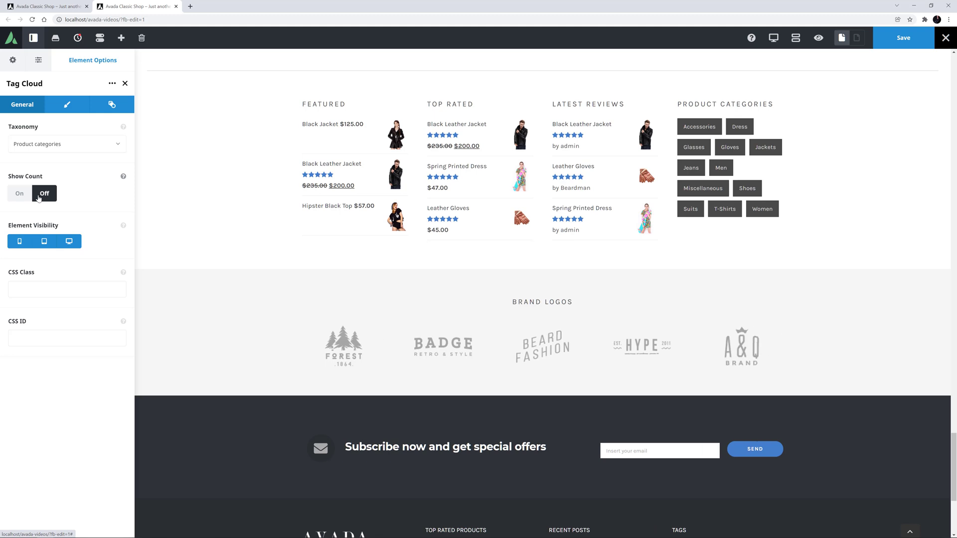
click(67, 105)
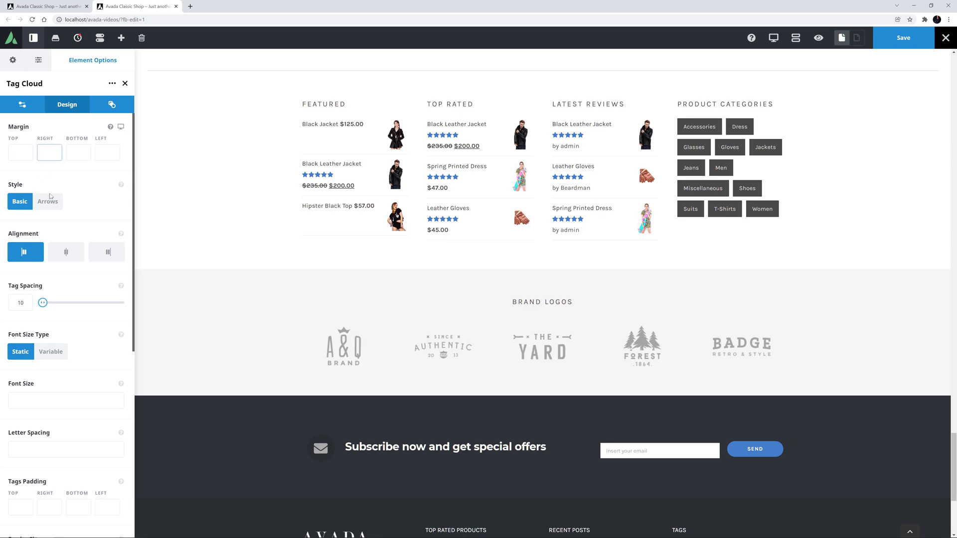
click(50, 201)
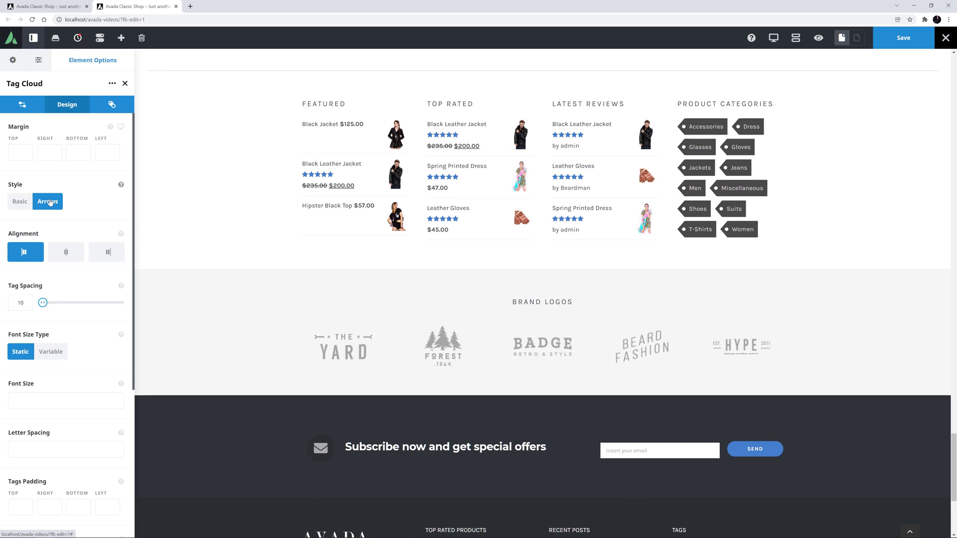
click(20, 201)
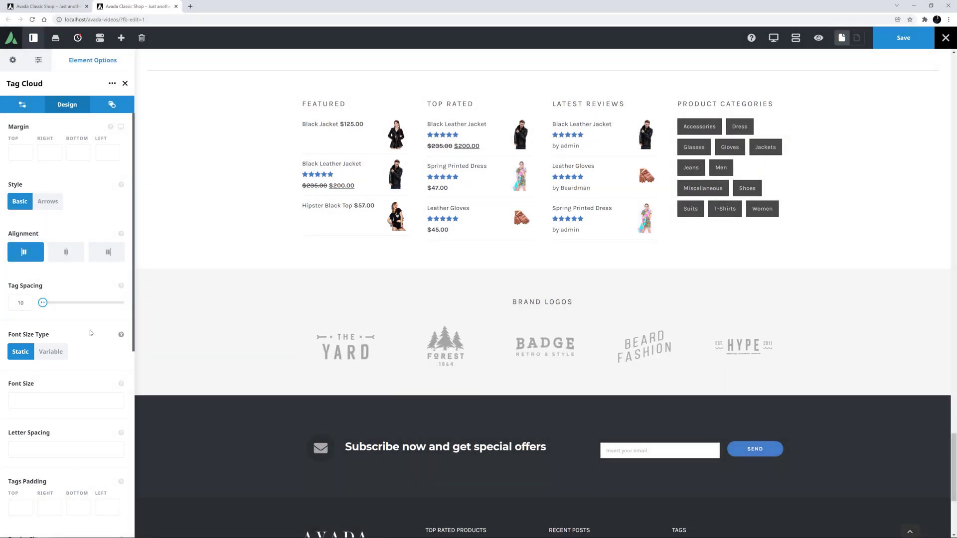
click(58, 356)
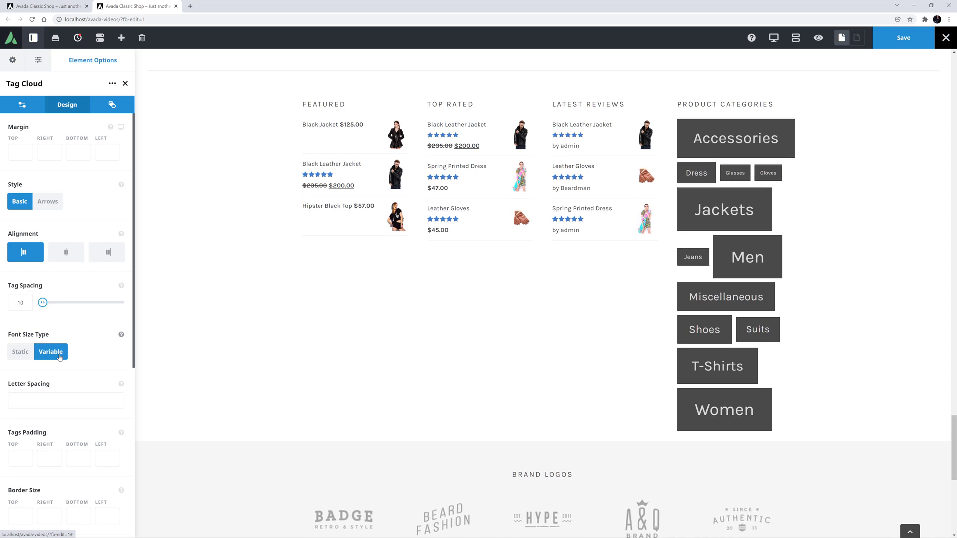
click(14, 352)
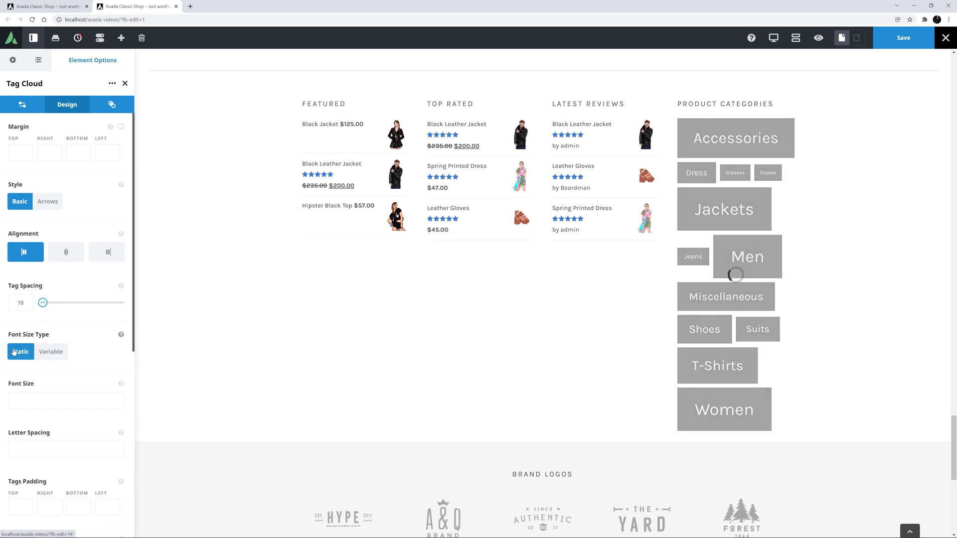
scroll(15, 324, down, 5)
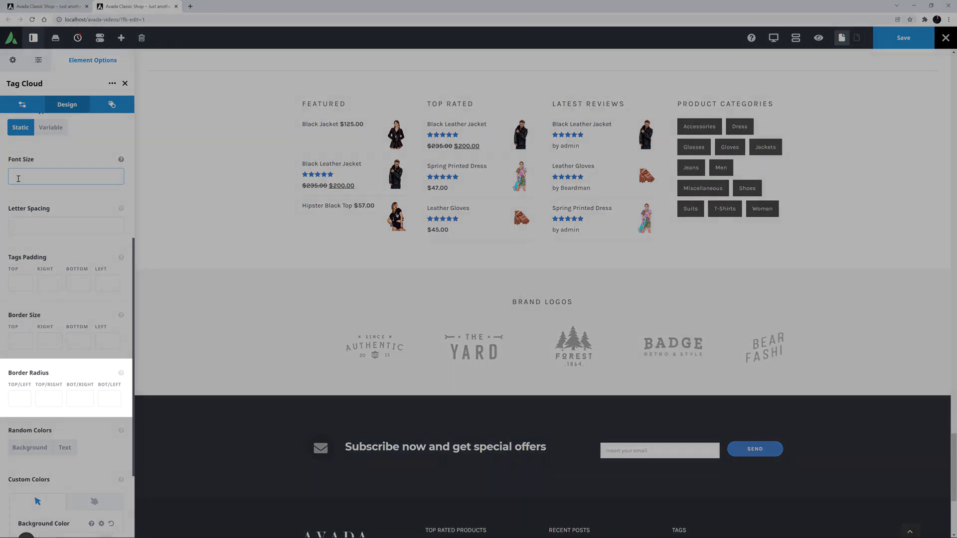
Step: Display the help text for the tag cloud's Random Colors design option
click(21, 282)
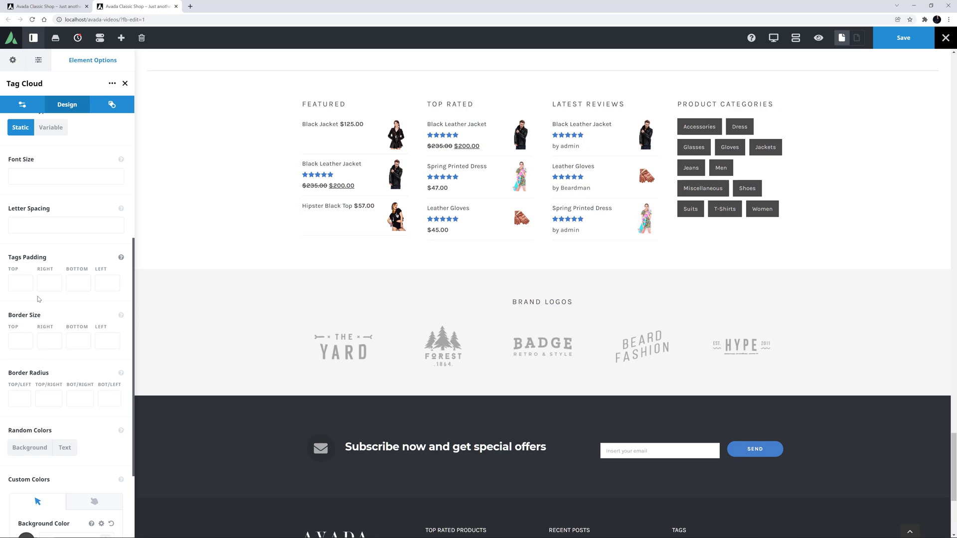
scroll(39, 299, down, 3)
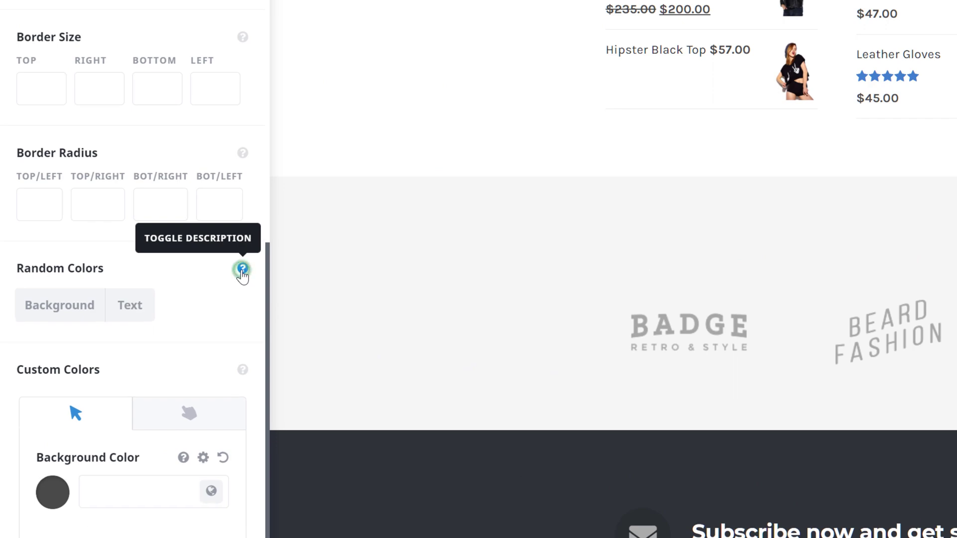
click(242, 269)
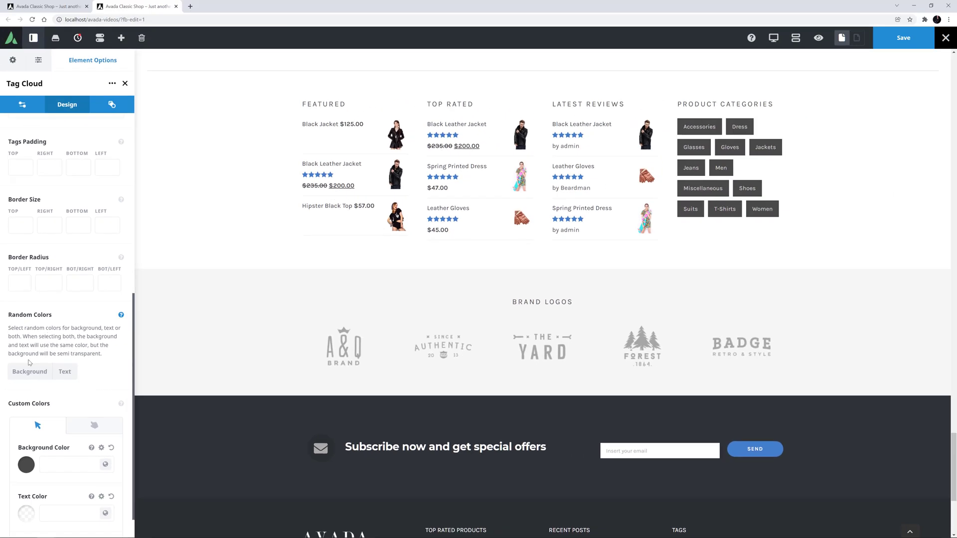
click(29, 371)
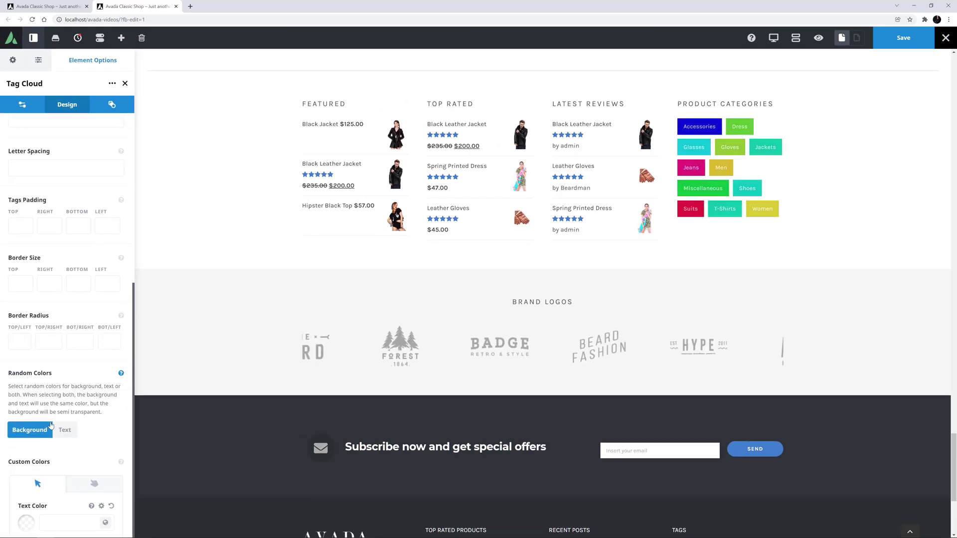
click(65, 430)
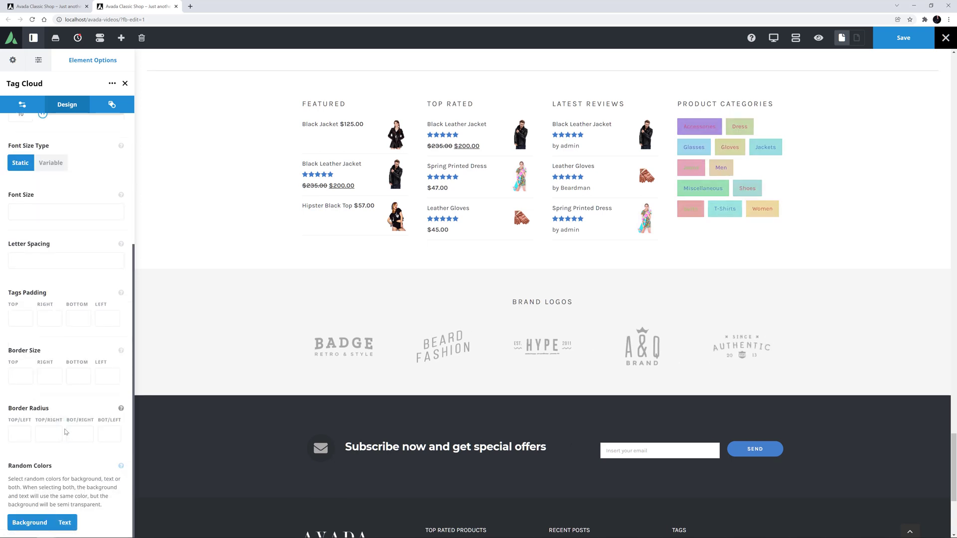
click(64, 523)
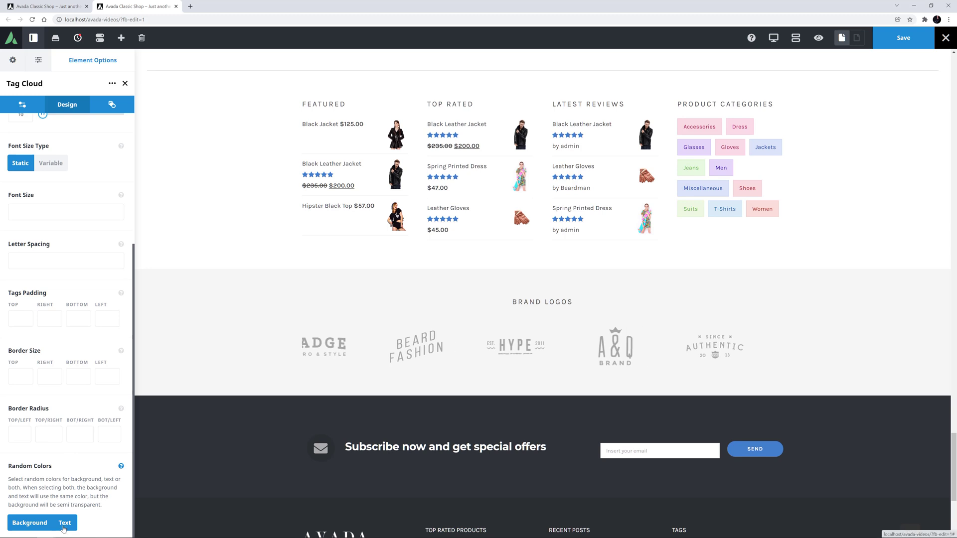
click(30, 523)
scroll(42, 448, down, 4)
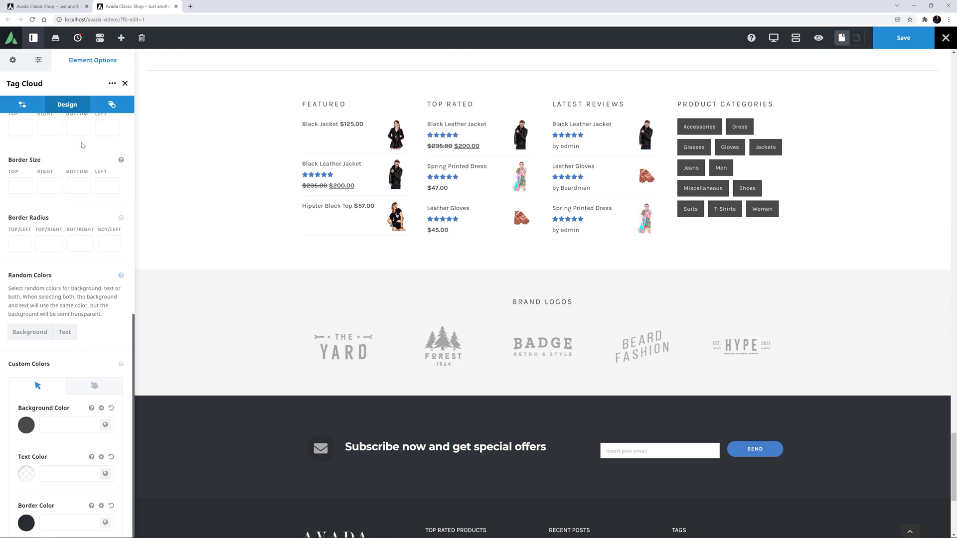
Step: In the Extras settings, set the animation type to Slide with direction Right
click(101, 107)
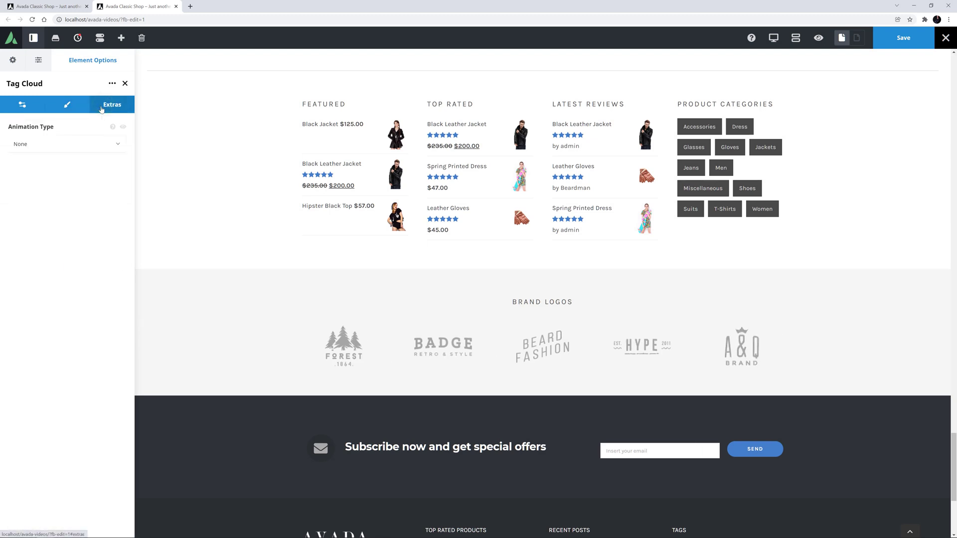
click(59, 144)
scroll(56, 214, down, 3)
click(50, 190)
click(37, 194)
click(30, 221)
Step: Set animation speed to 1 and offset to Top of element hits middle of viewport
double_click(20, 242)
text(1)
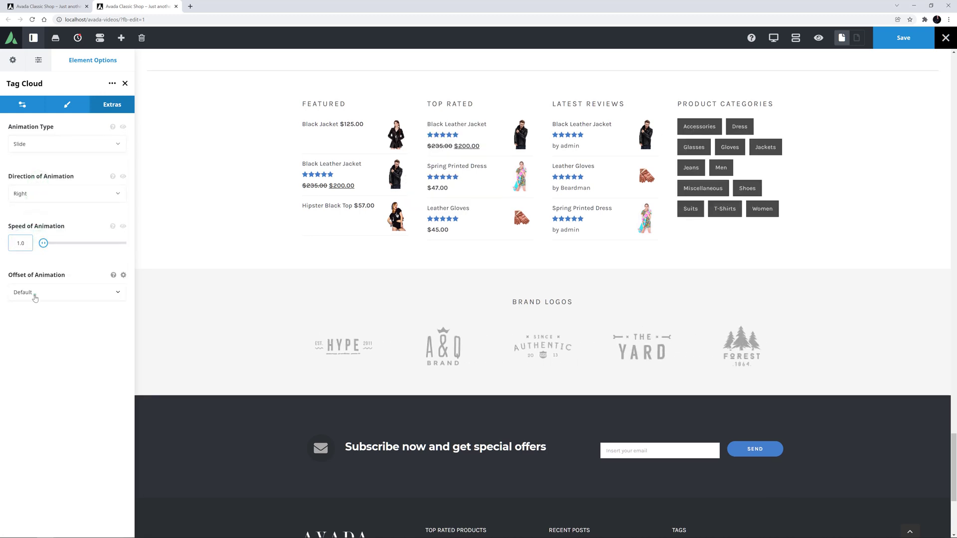
click(32, 293)
click(33, 338)
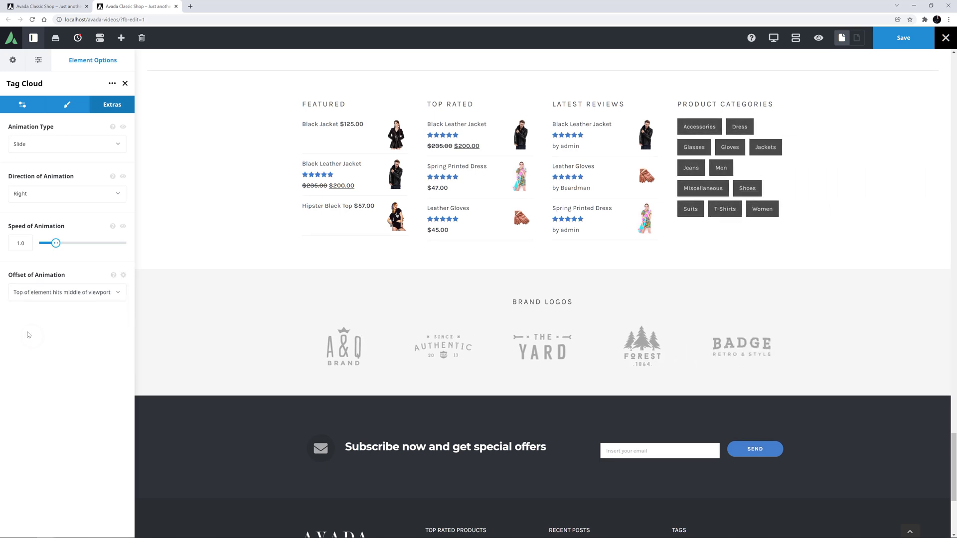